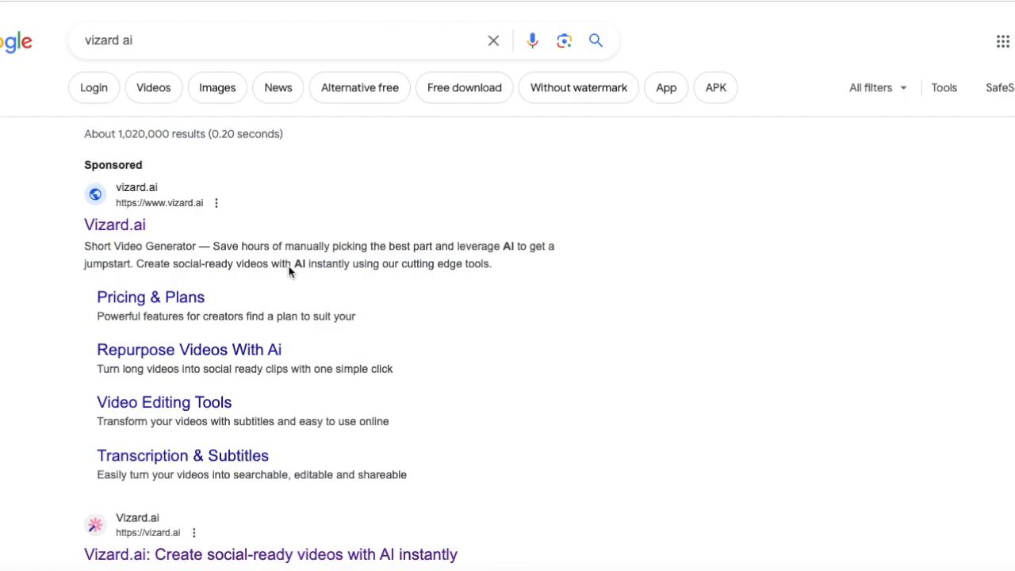
Open the sponsored Vizard.ai site from the search results and browse through the tutorials on its home page
{"action": "left_click", "coordinate": [115, 227]}
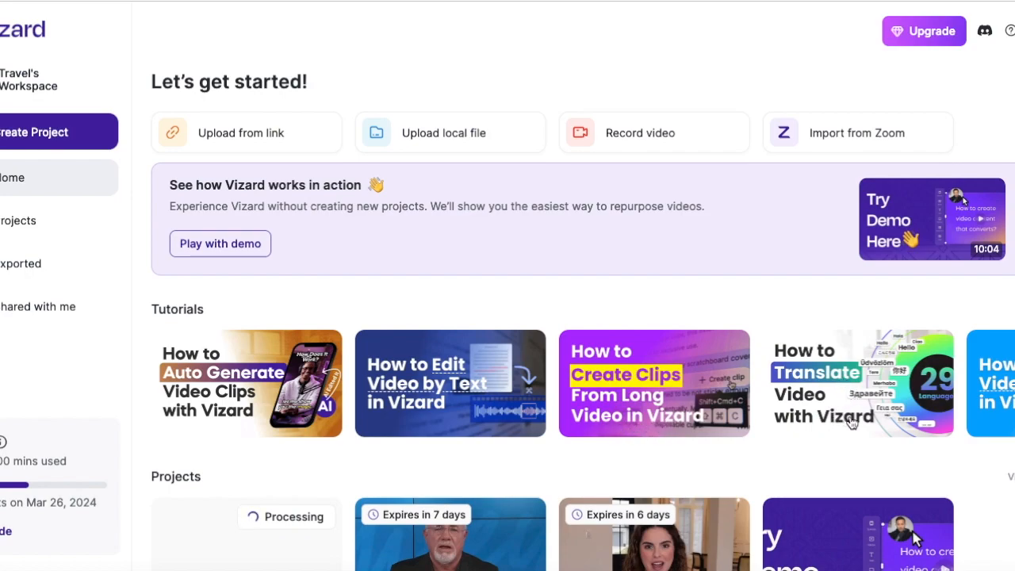
{"action": "left_click", "coordinate": [1014, 387]}
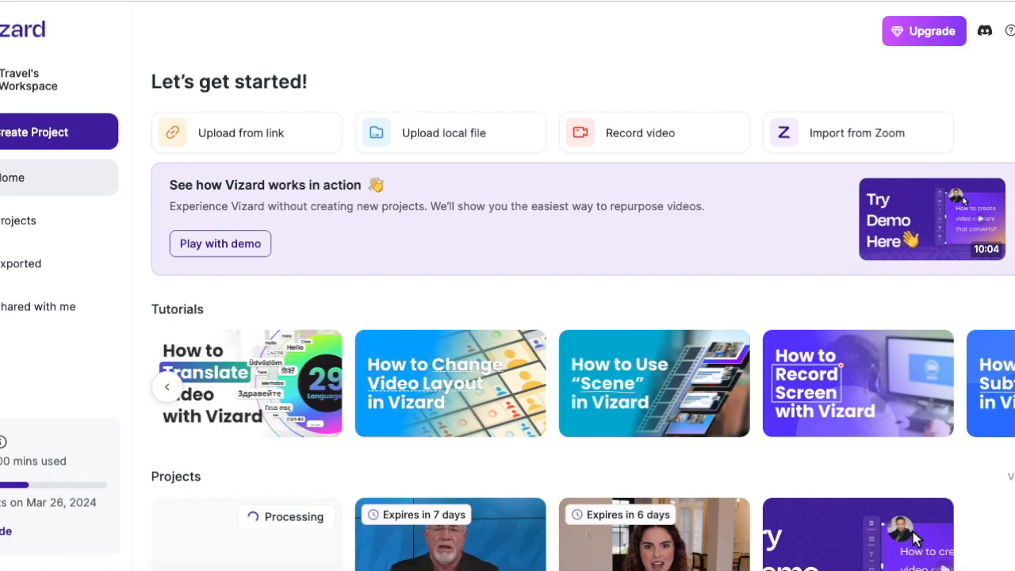
{"action": "left_click", "coordinate": [1013, 387]}
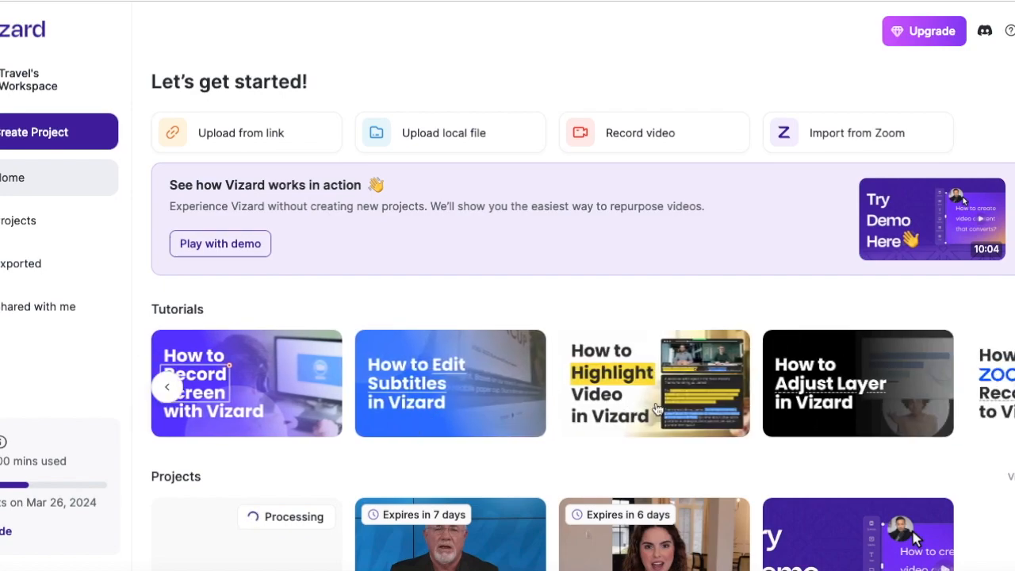
{"action": "left_click", "coordinate": [1009, 386]}
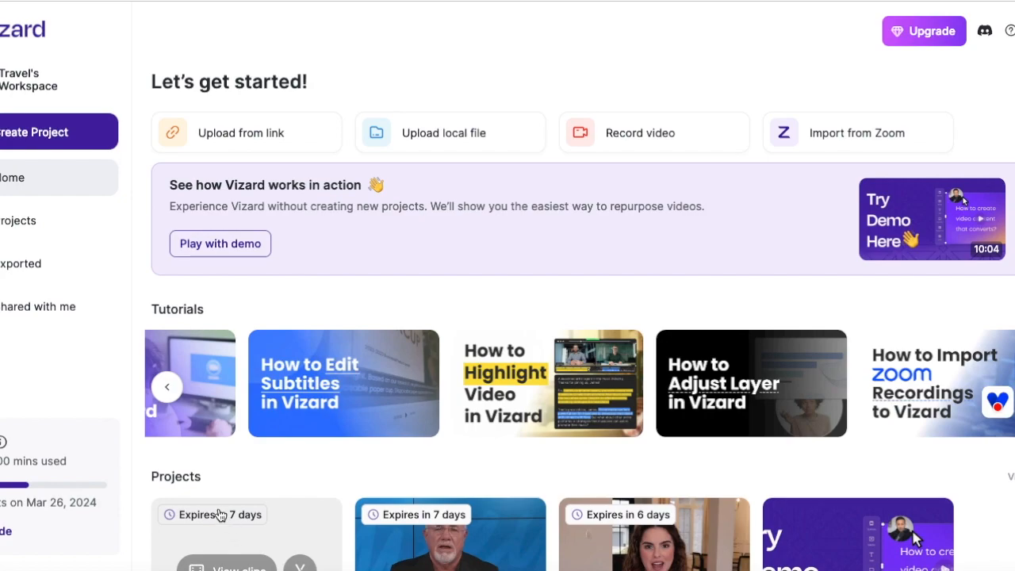
{"action": "left_click", "coordinate": [38, 130]}
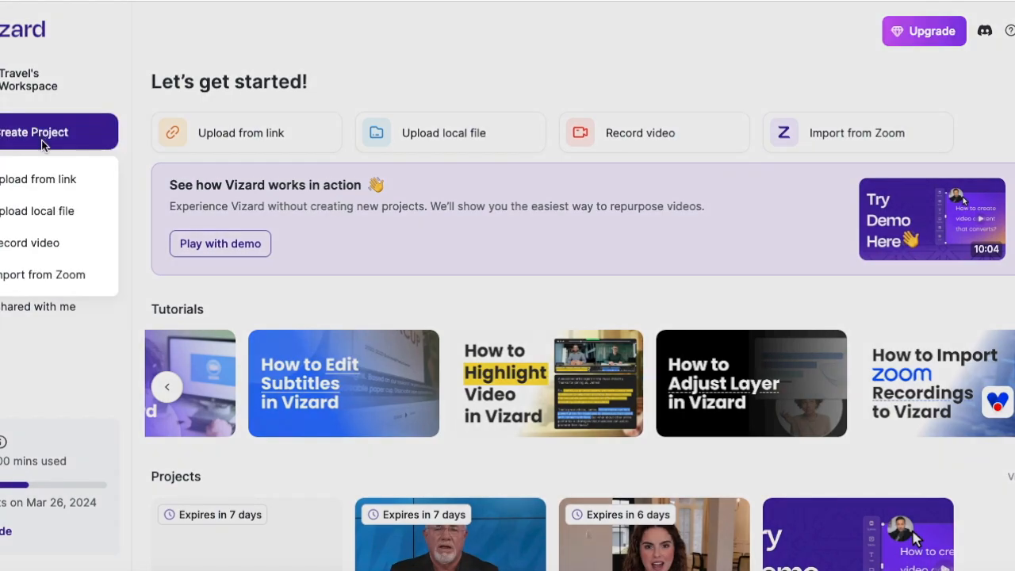
{"action": "left_click", "coordinate": [47, 181]}
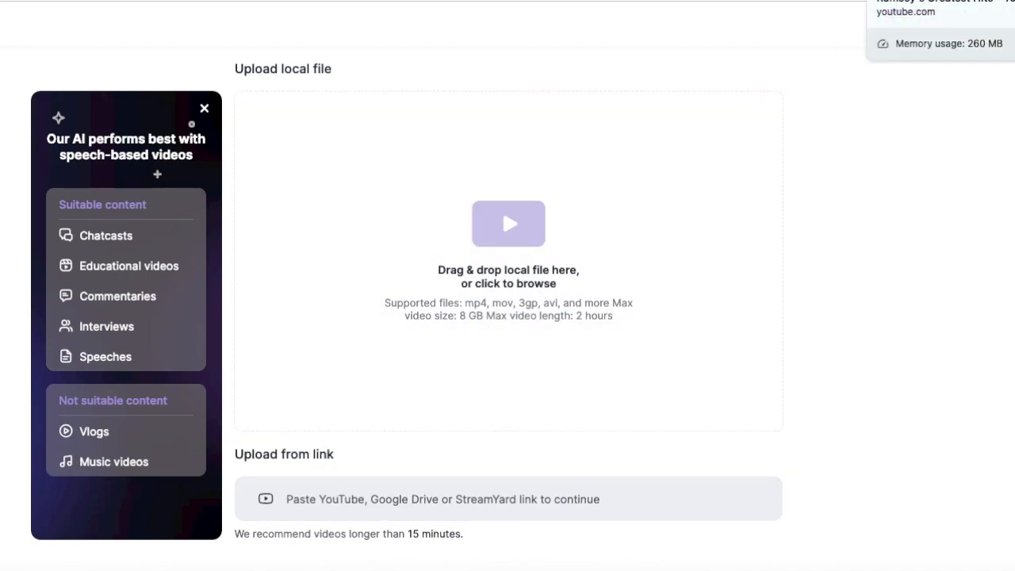
{"action": "left_click", "coordinate": [920, 0]}
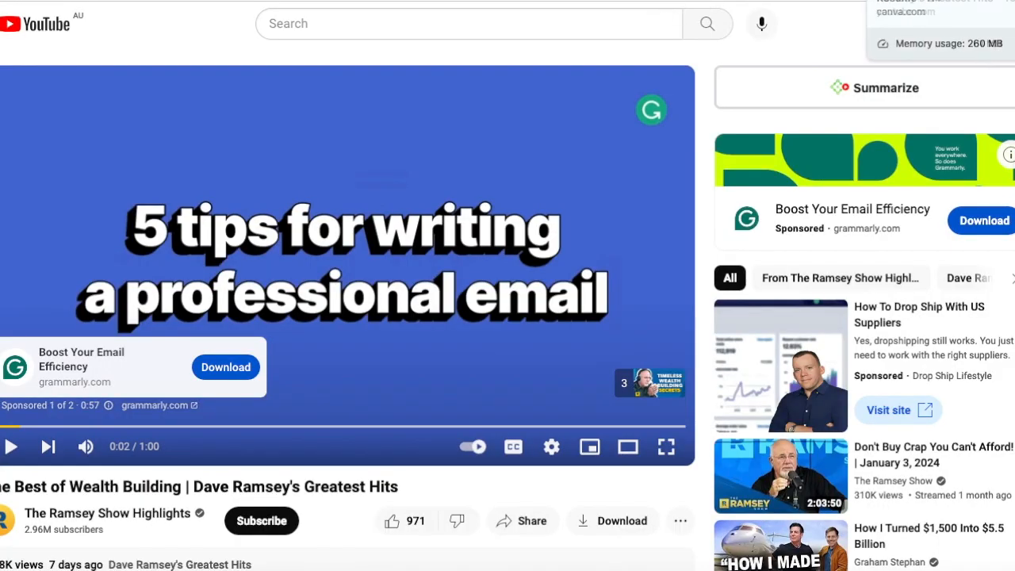
{"action": "left_click", "coordinate": [880, 0]}
{"action": "left_click", "coordinate": [326, 500]}
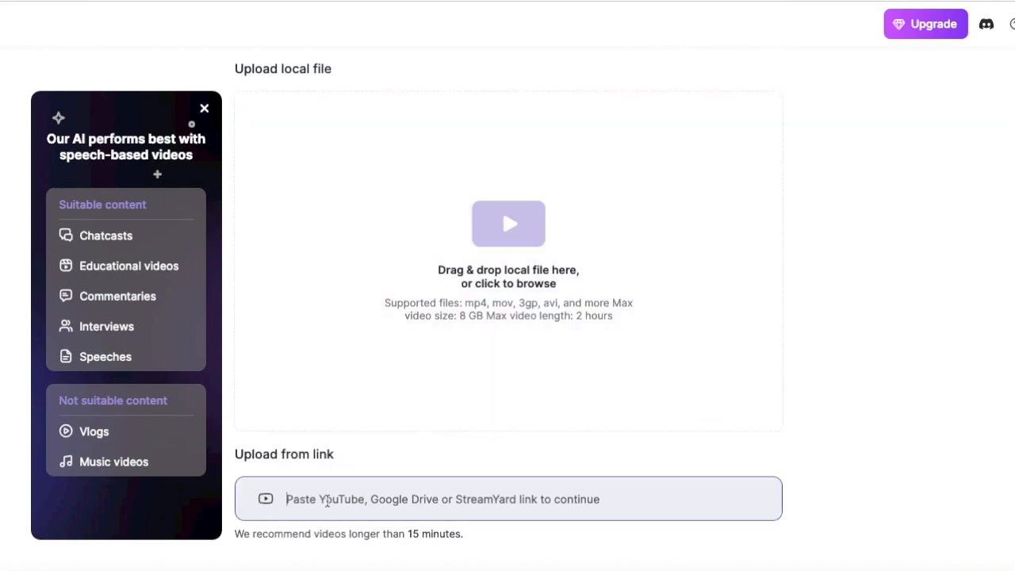
{"action": "type", "text": "https://www.youtube.com/watch?v=_0TDjwhfA0Q"}
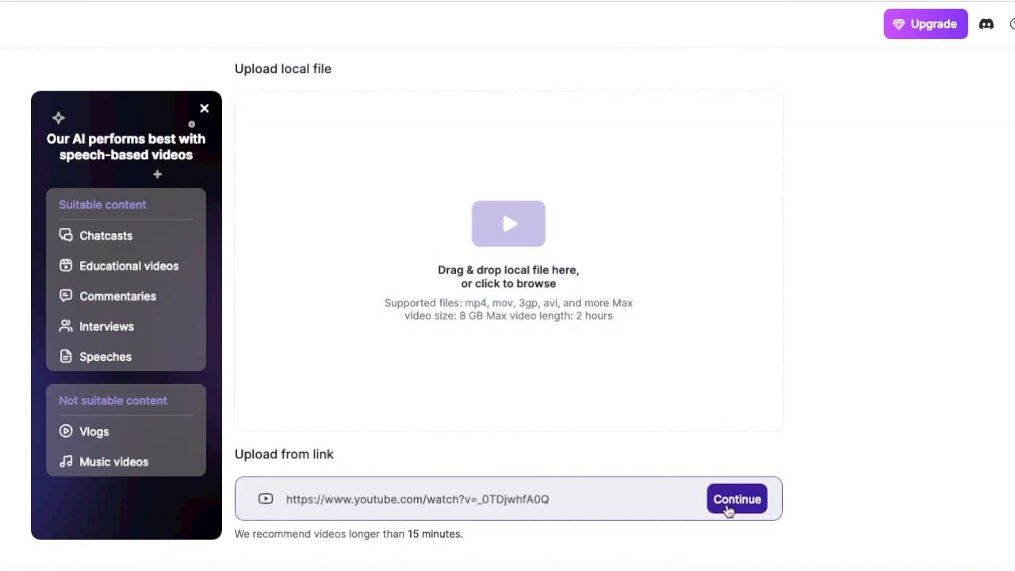
{"action": "left_click", "coordinate": [727, 508]}
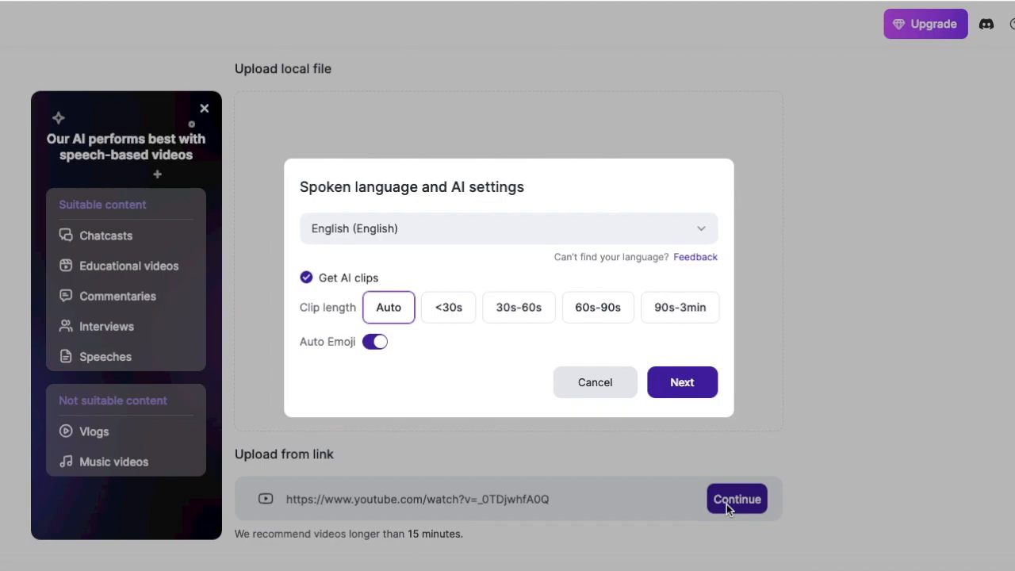
Choose English (English) as the spoken language, set the clip length to 30s-60s, and proceed with generating AI clips
{"action": "left_click", "coordinate": [391, 230]}
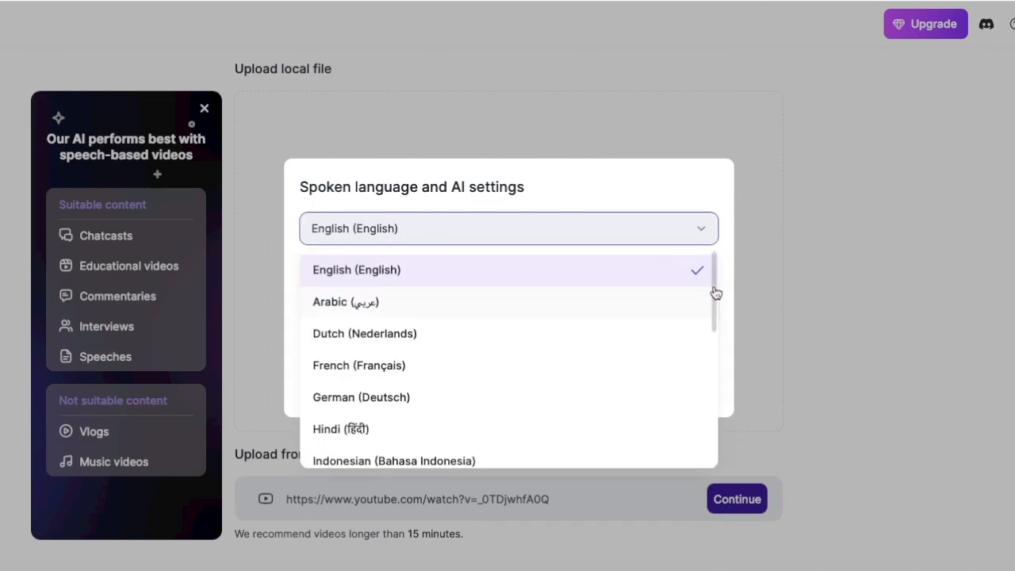
{"action": "left_click", "coordinate": [503, 275]}
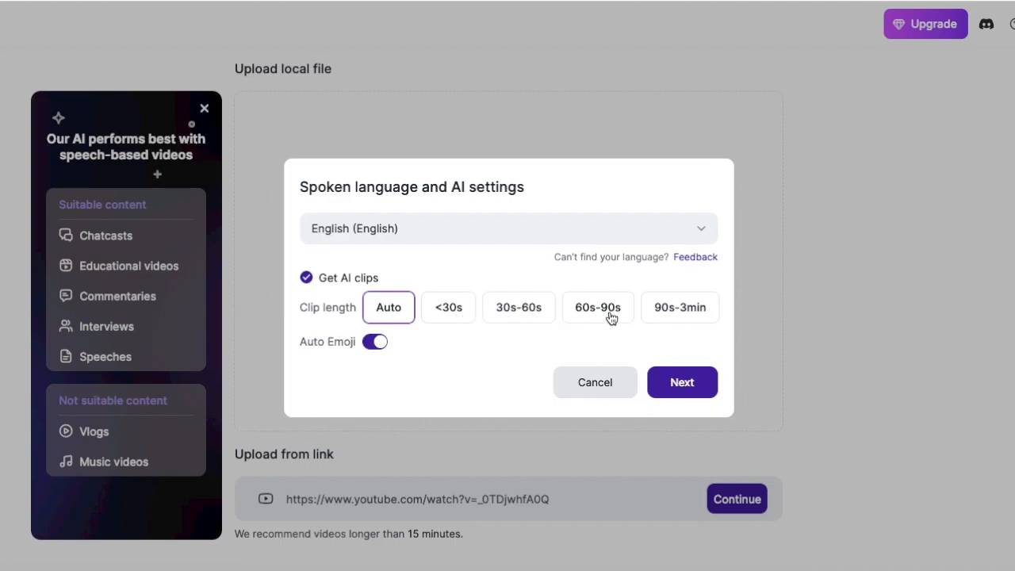
{"action": "left_click", "coordinate": [506, 316]}
{"action": "left_click", "coordinate": [700, 385]}
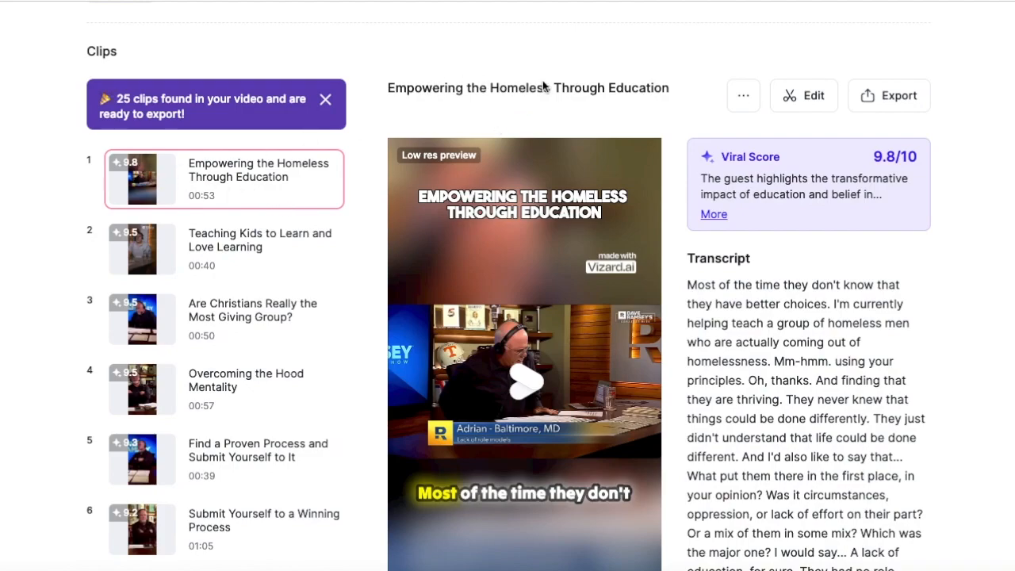
Check the extra options of the clip "Empowering the Homeless Through Education" and open the clip for editing
{"action": "left_click", "coordinate": [743, 96]}
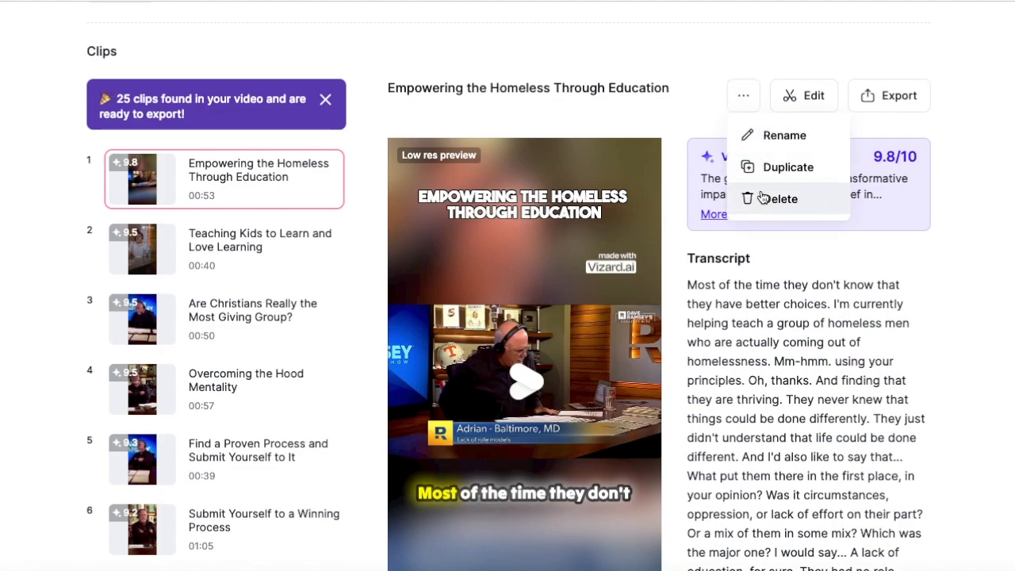
{"action": "left_click", "coordinate": [761, 52]}
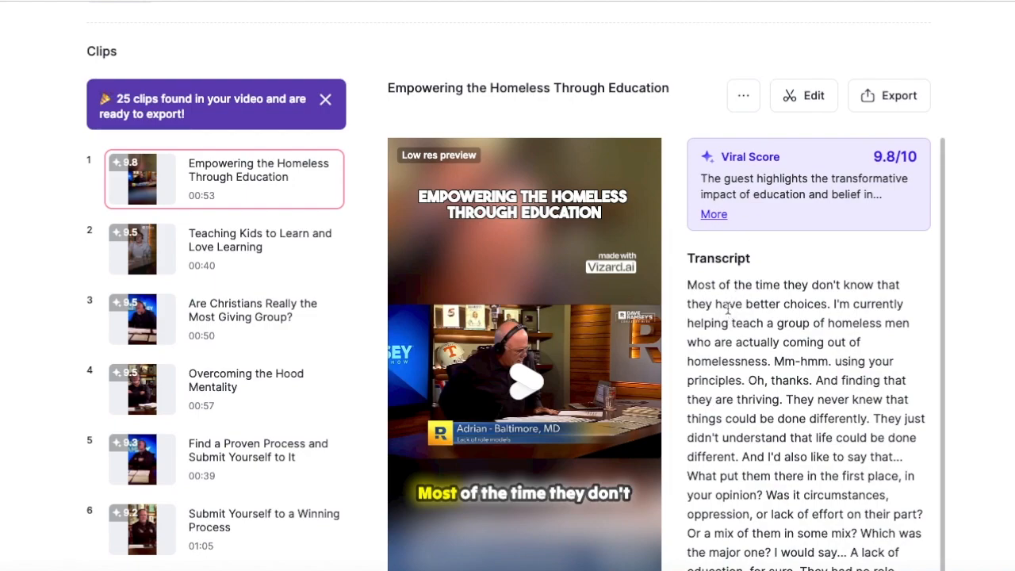
{"action": "left_click", "coordinate": [804, 103]}
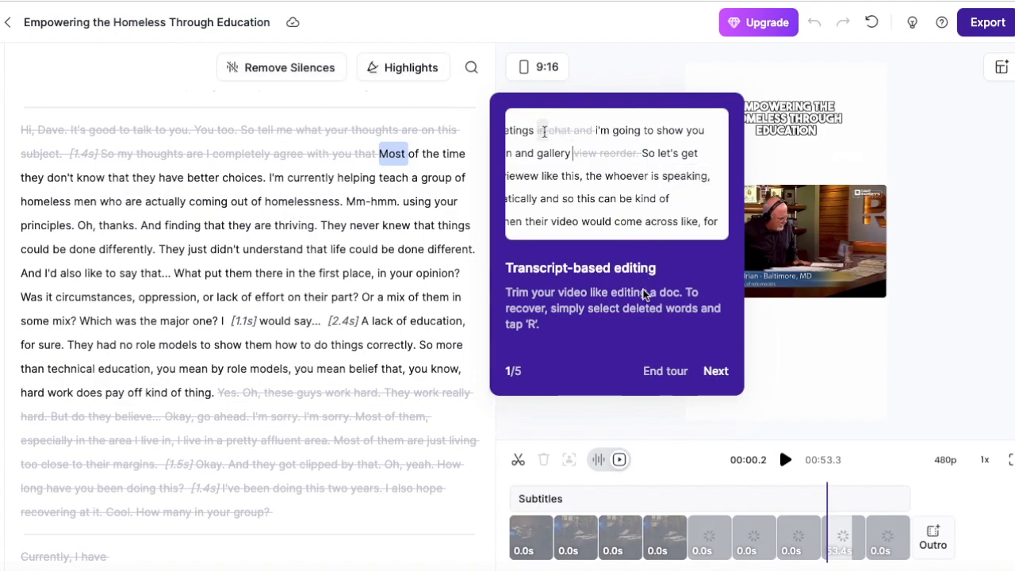
Read through the editor tour from transcript-based editing to the Templates tip
{"action": "left_click", "coordinate": [715, 371]}
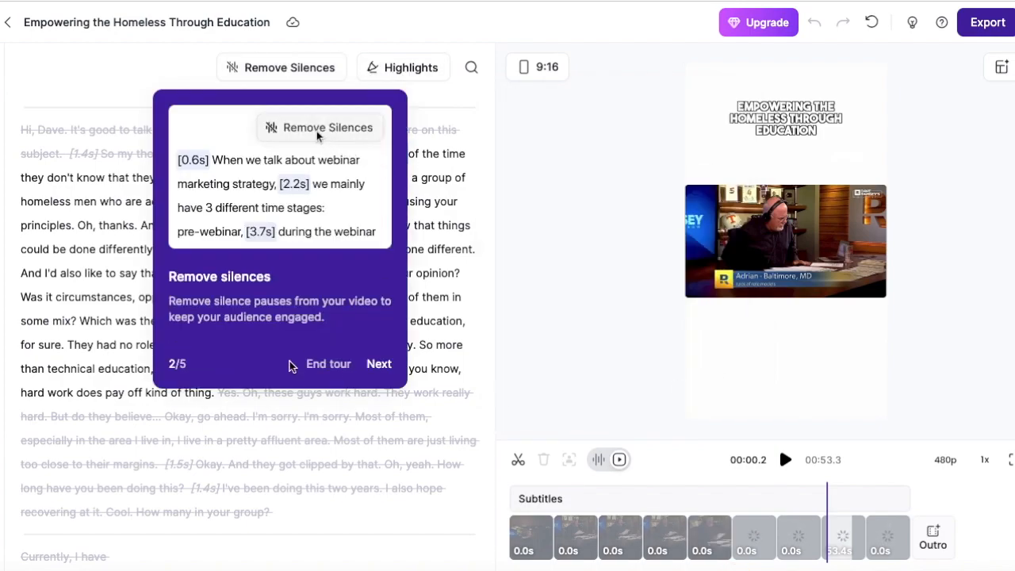
{"action": "left_click", "coordinate": [377, 363]}
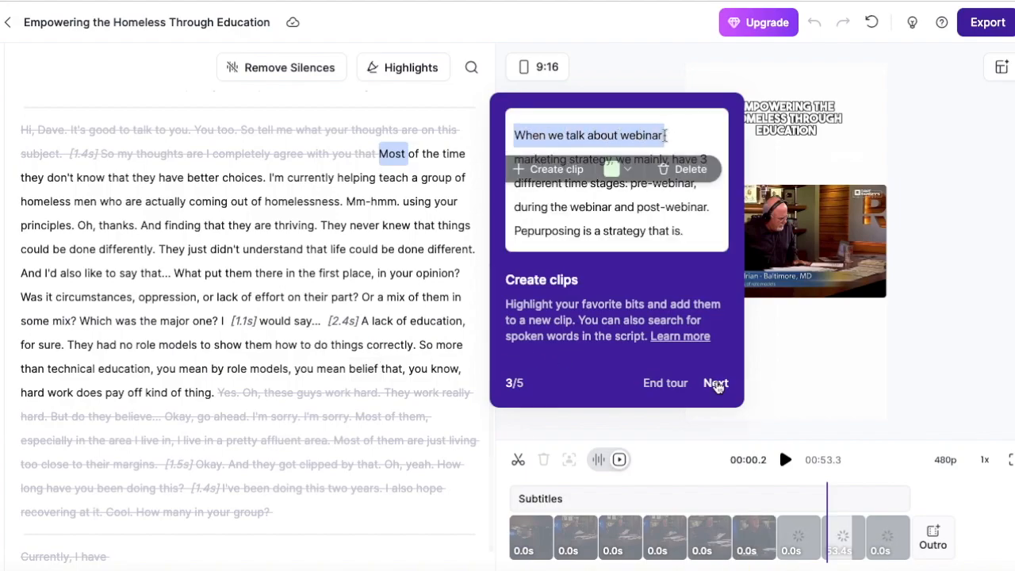
{"action": "left_click", "coordinate": [716, 383]}
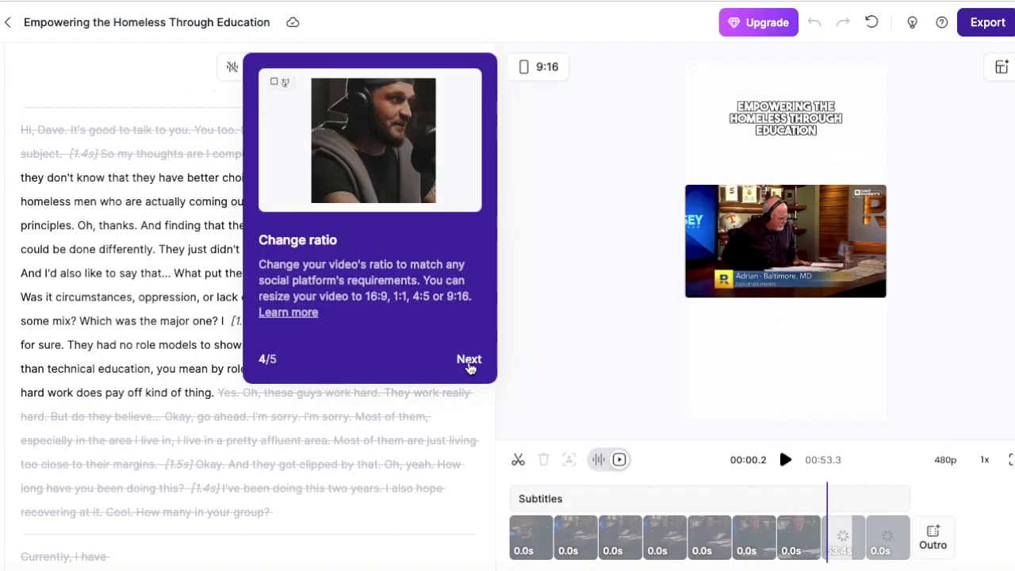
{"action": "left_click", "coordinate": [468, 361]}
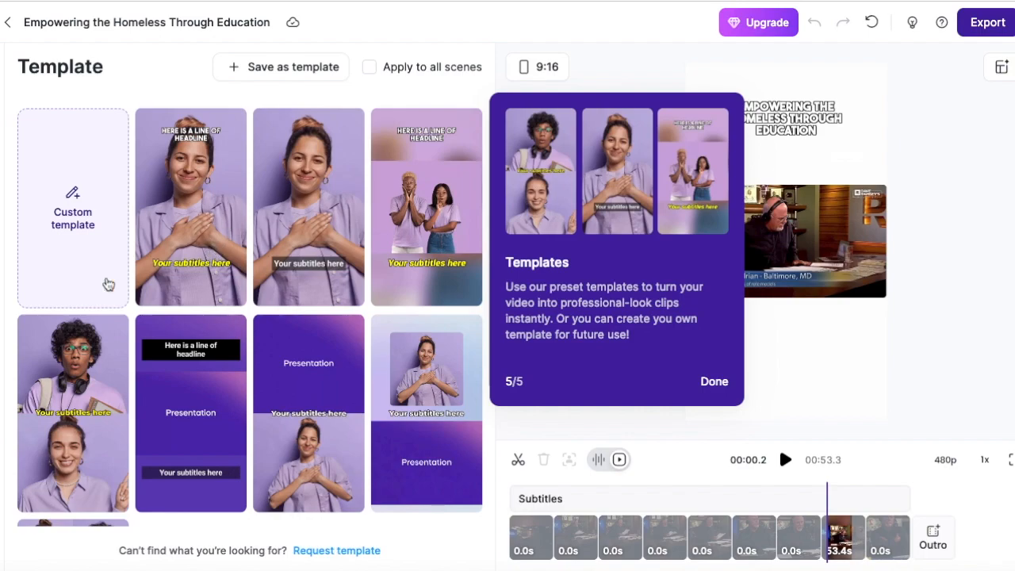
Look over the Media, Background and Brand options and finish the editor tour
{"action": "left_click", "coordinate": [1, 310]}
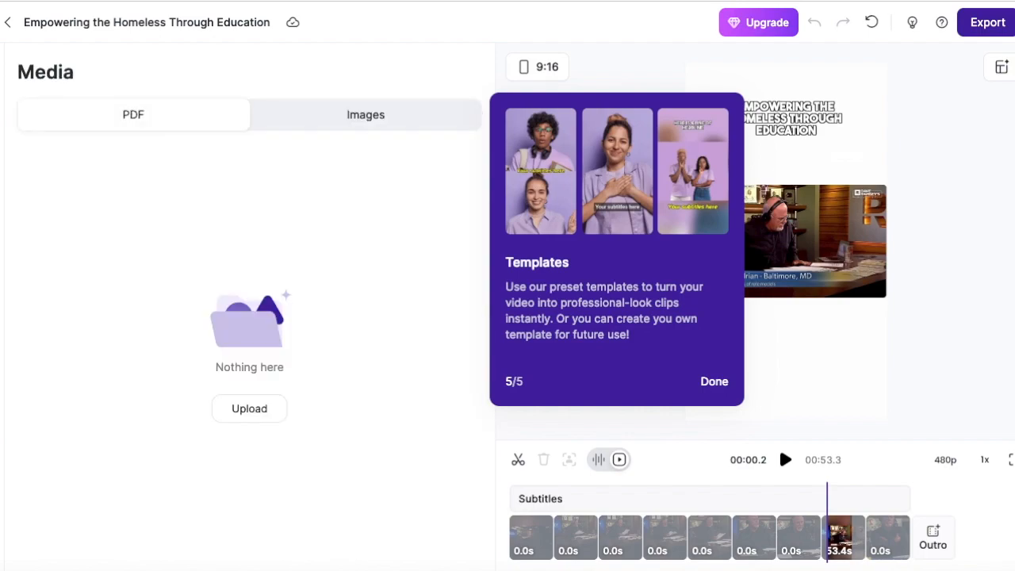
{"action": "left_click", "coordinate": [1, 357]}
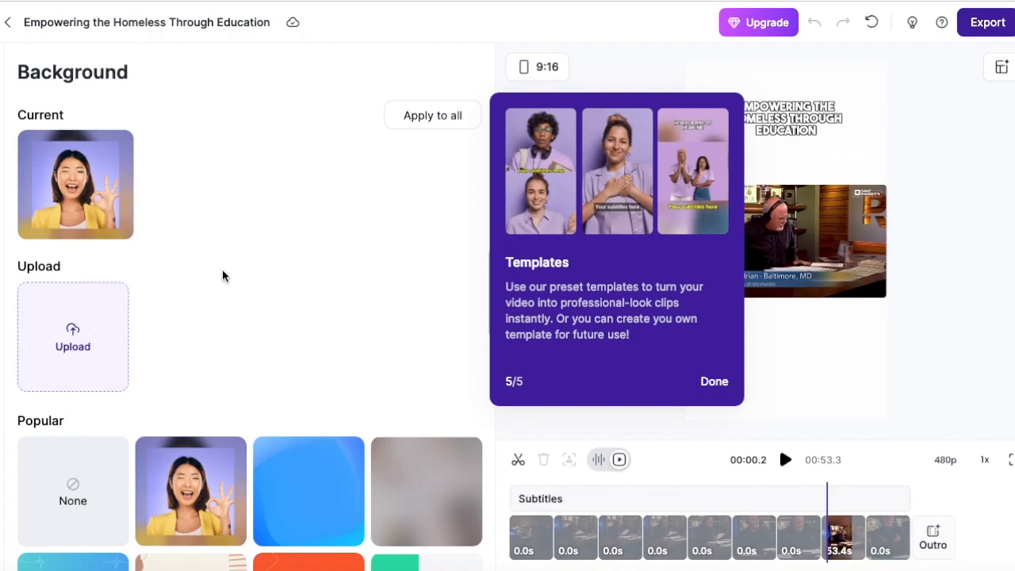
{"action": "left_click", "coordinate": [3, 492]}
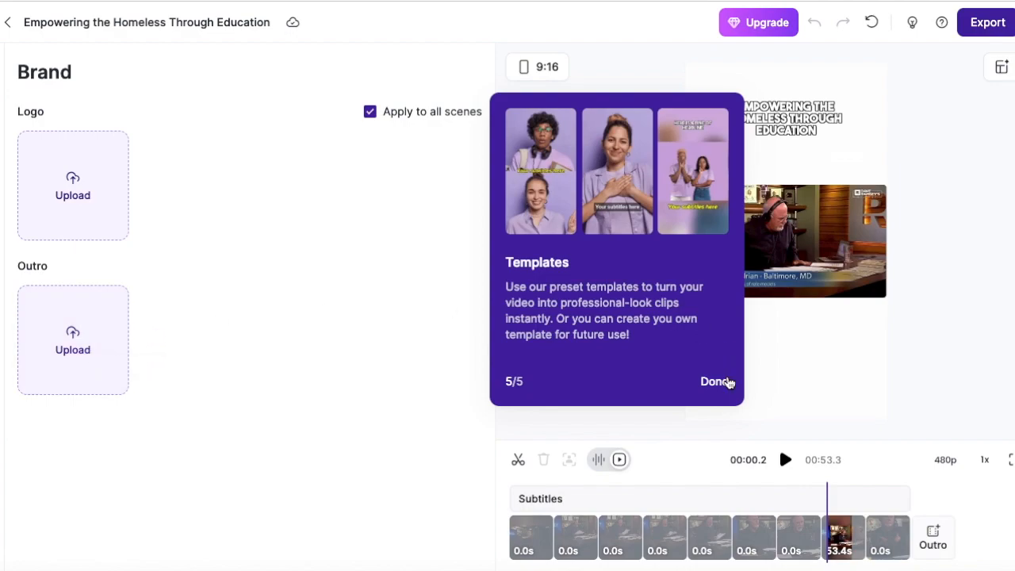
{"action": "left_click", "coordinate": [727, 382]}
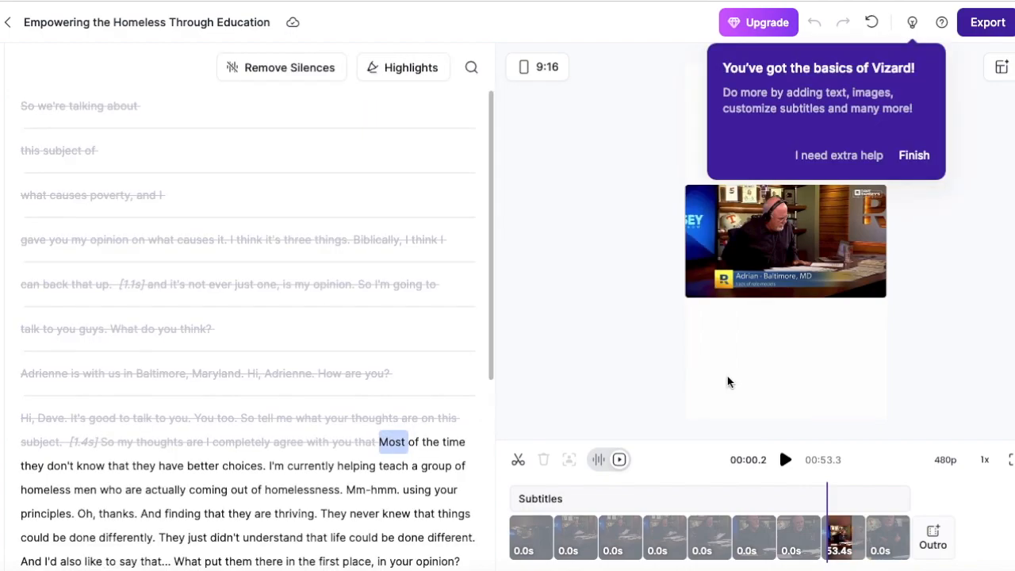
{"action": "left_click", "coordinate": [916, 157]}
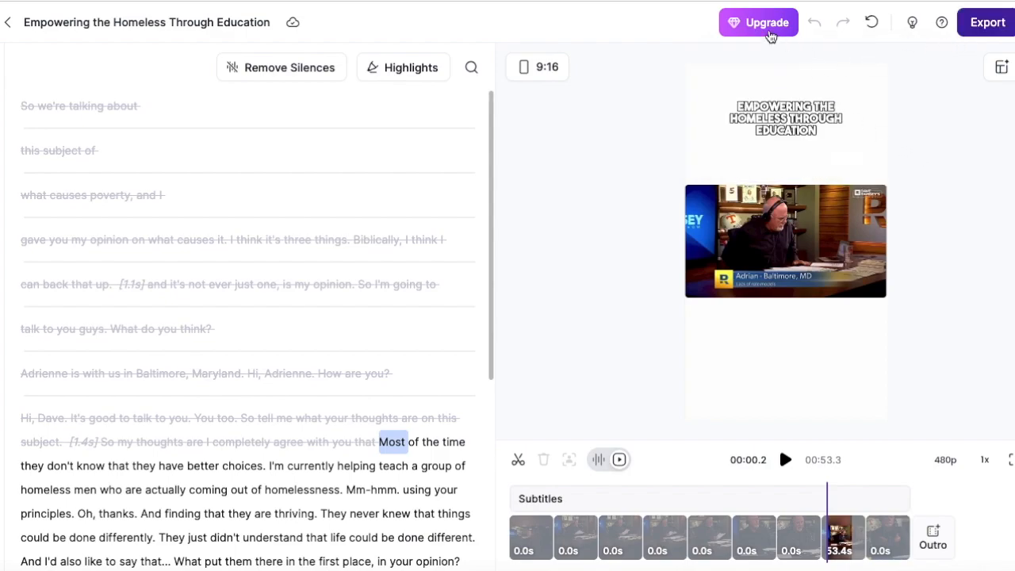
Compare the monthly and yearly prices and features of the Creator and Pro upgrade plans
{"action": "left_click", "coordinate": [766, 33]}
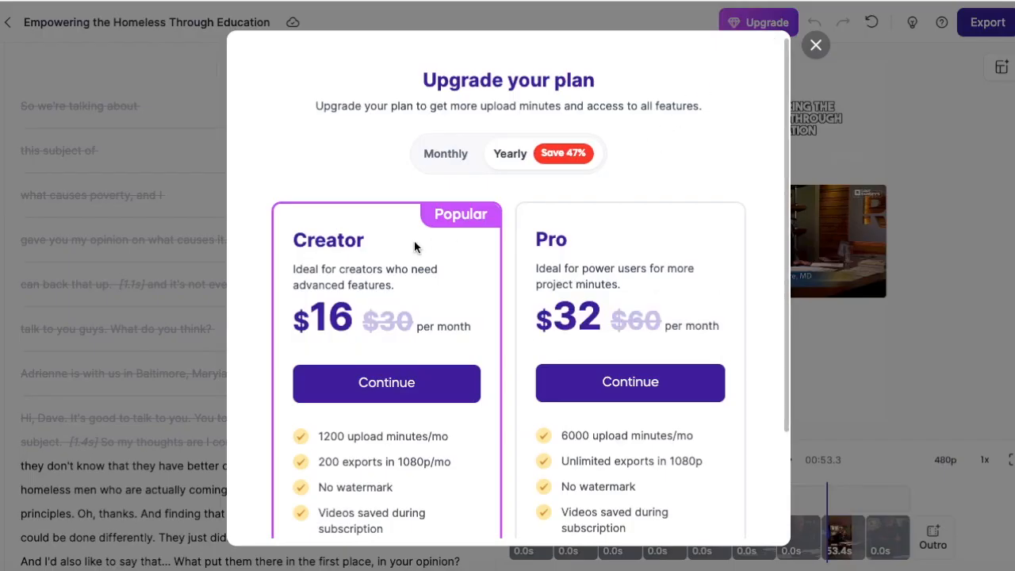
{"action": "left_click", "coordinate": [456, 158]}
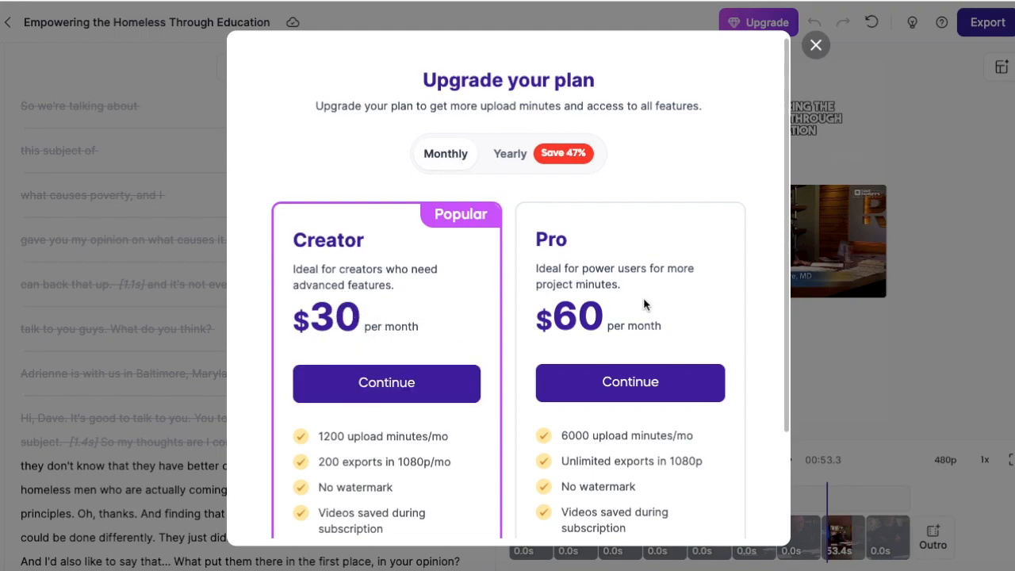
{"action": "left_click_drag", "start_coordinate": [786, 245], "coordinate": [785, 344]}
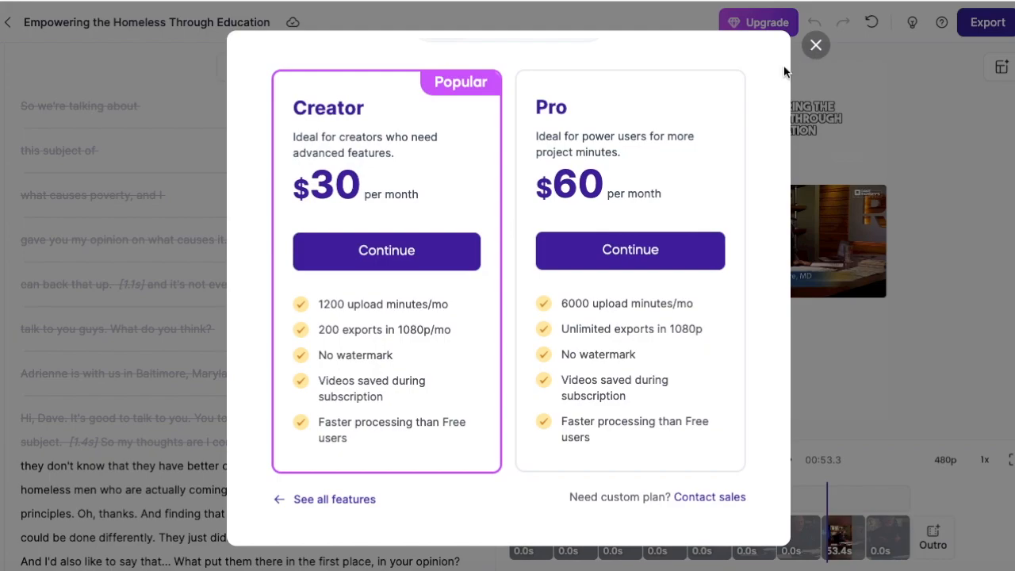
{"action": "left_click_drag", "start_coordinate": [785, 173], "coordinate": [773, 55]}
{"action": "left_click", "coordinate": [517, 154]}
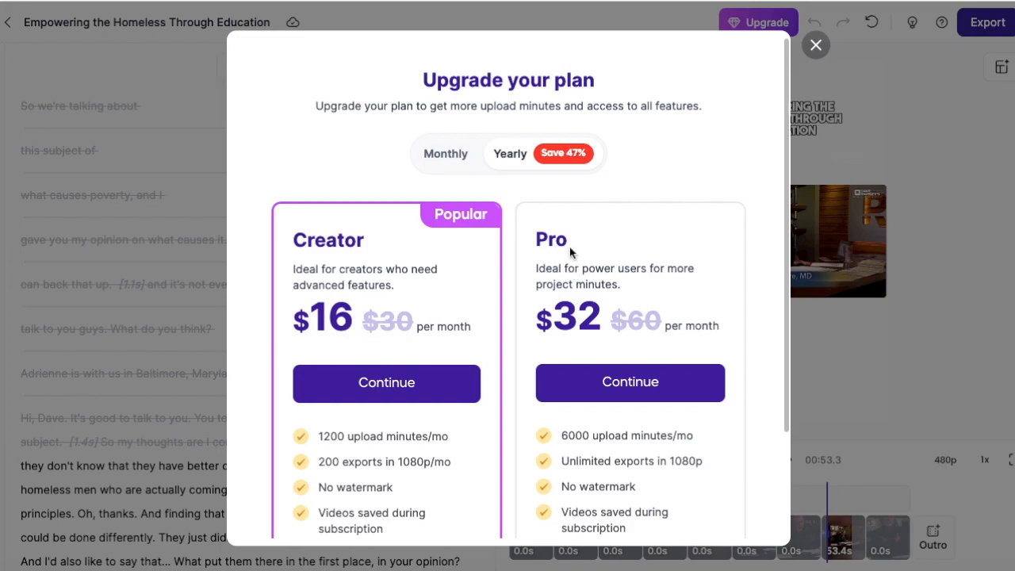
{"action": "scroll", "coordinate": [570, 252], "scroll_direction": "down", "scroll_amount": 1}
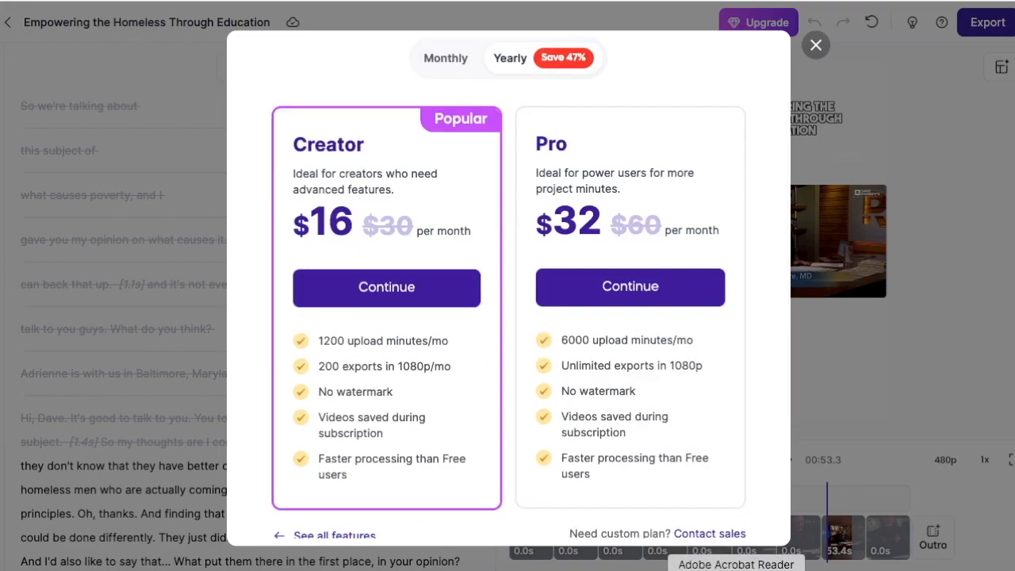